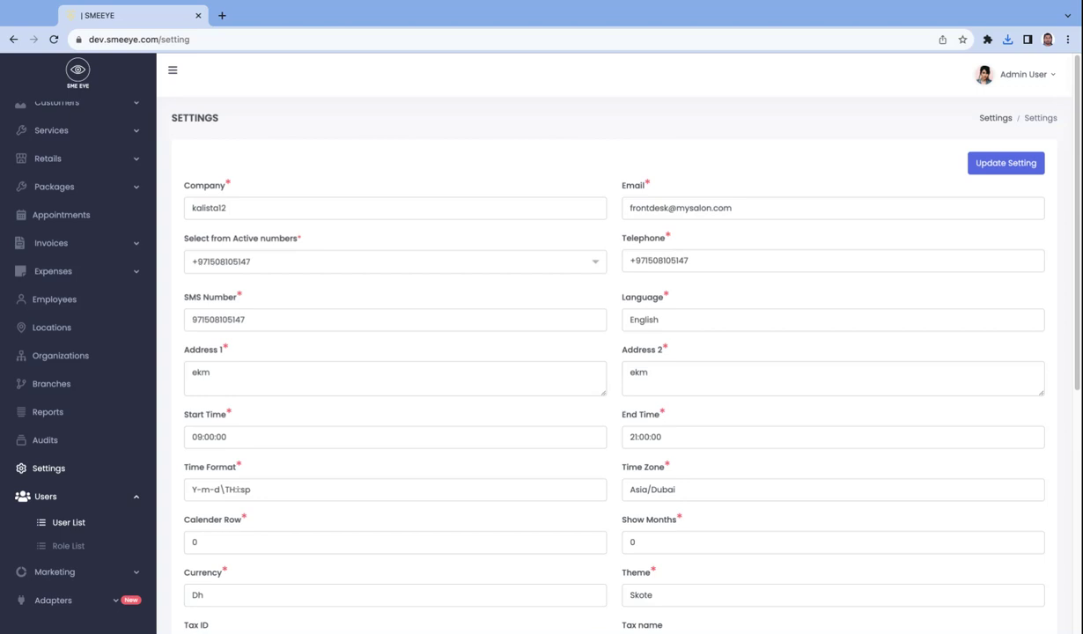
From the Role List, add a new user role named 'Invoice view role'
click(67, 552)
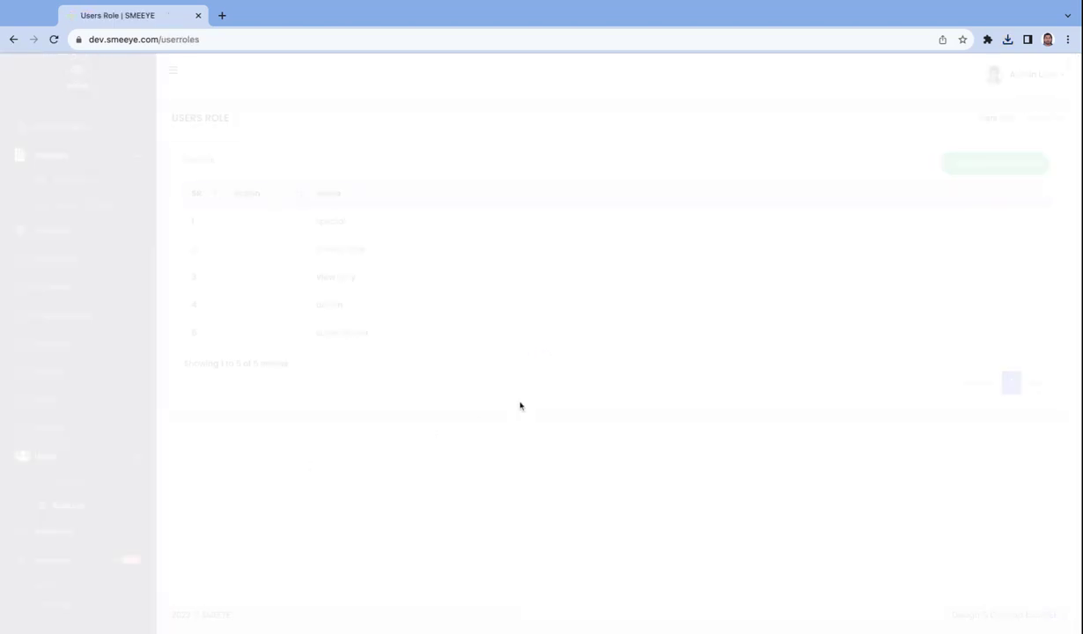
click(1000, 165)
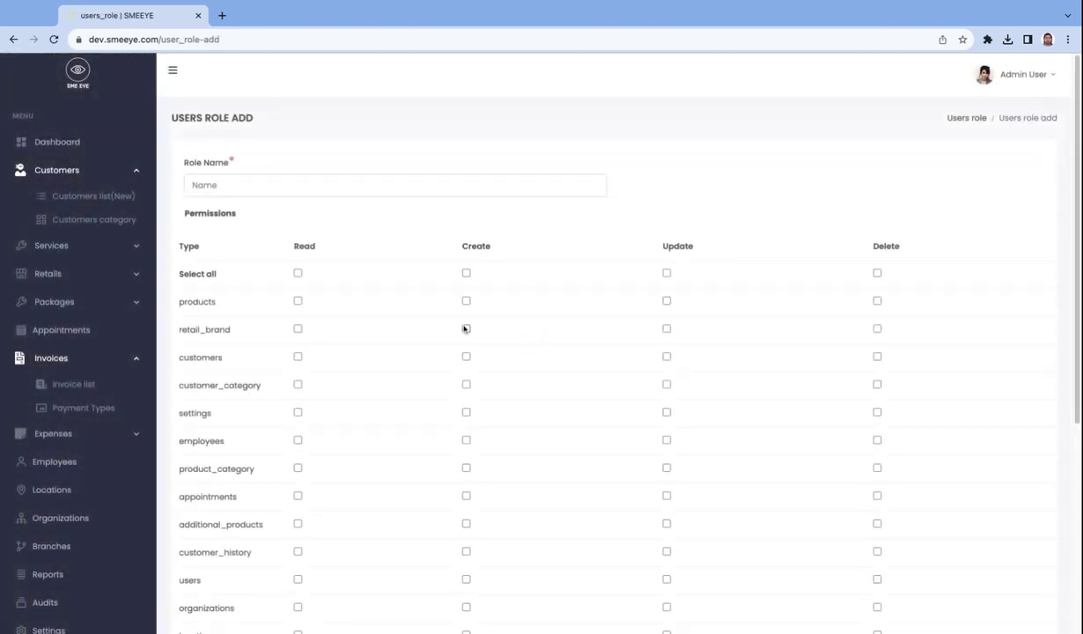
click(299, 186)
text(Invoice view role)
scroll(422, 268, down, 1)
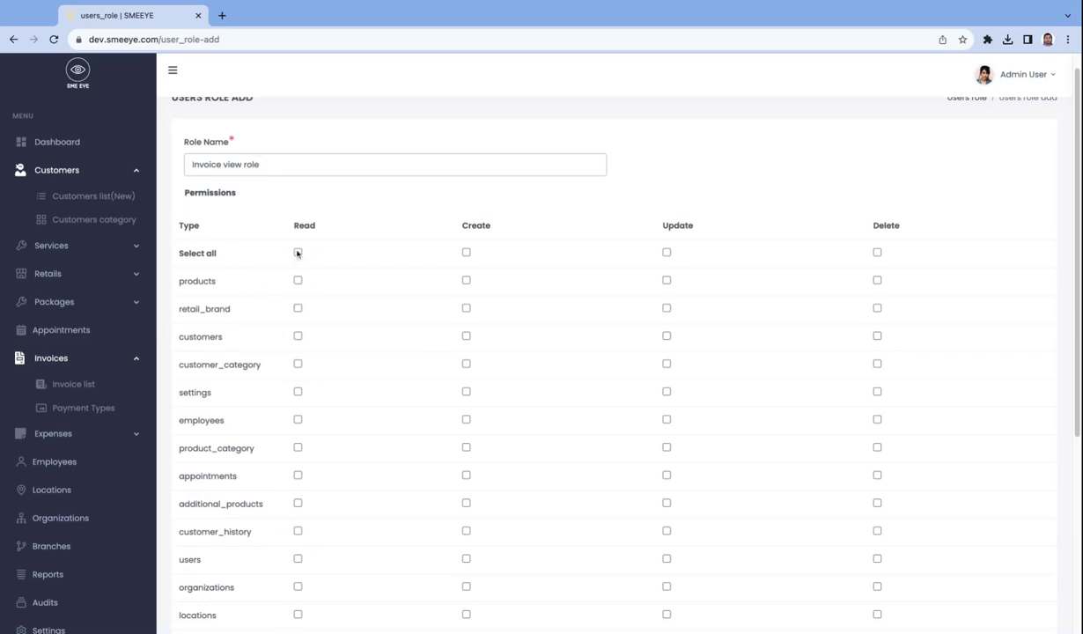
Grant read permission on every module with the Read 'Select all' box
click(298, 253)
click(297, 253)
click(298, 281)
click(298, 336)
click(298, 281)
click(297, 336)
click(297, 253)
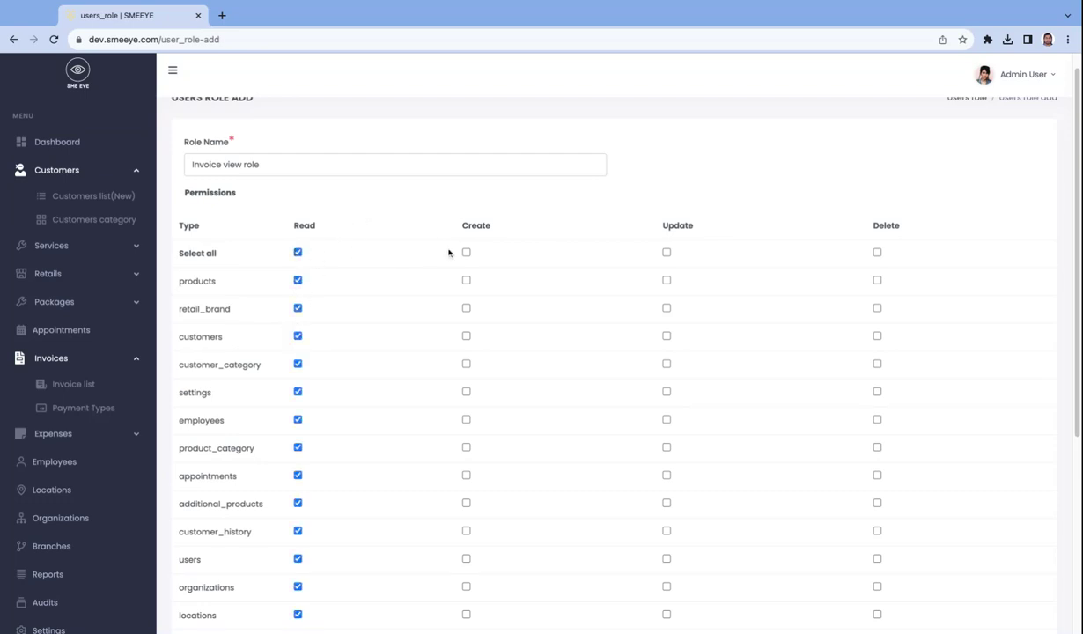
Leave Create, Update and Delete cleared for all modules and rename the role to 'View role'
click(466, 253)
click(667, 253)
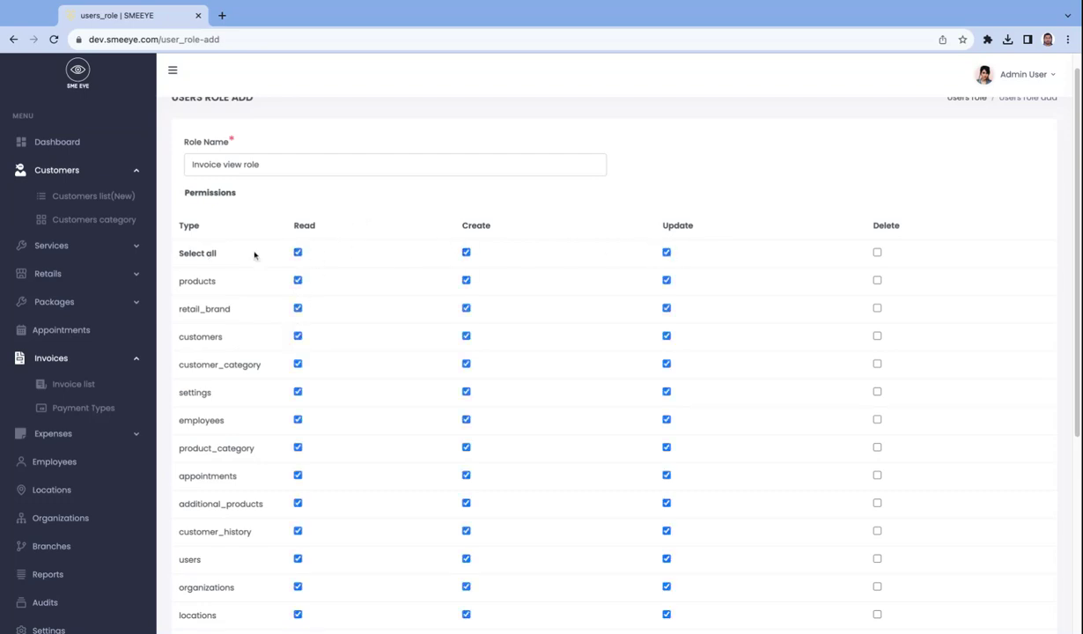
click(877, 252)
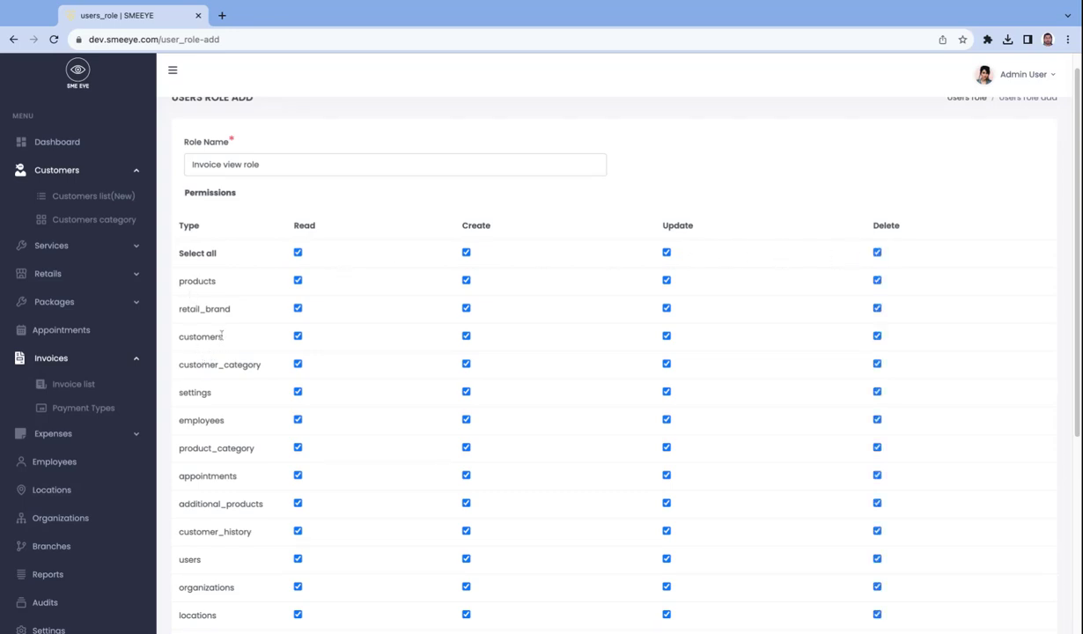
scroll(750, 352, down, 2)
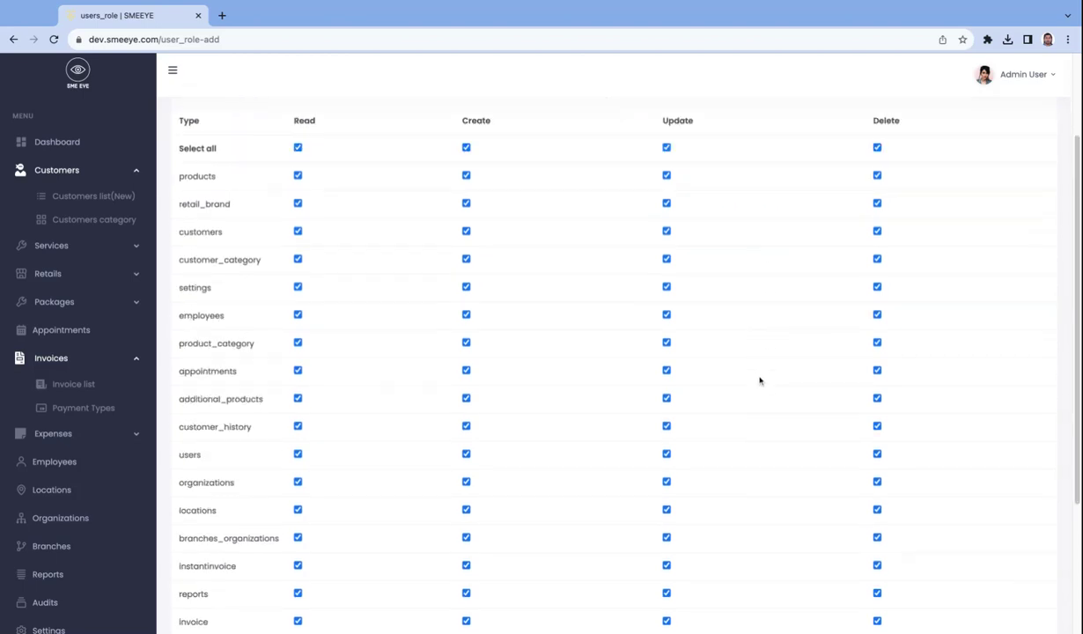
scroll(760, 381, down, 4)
scroll(500, 334, up, 2)
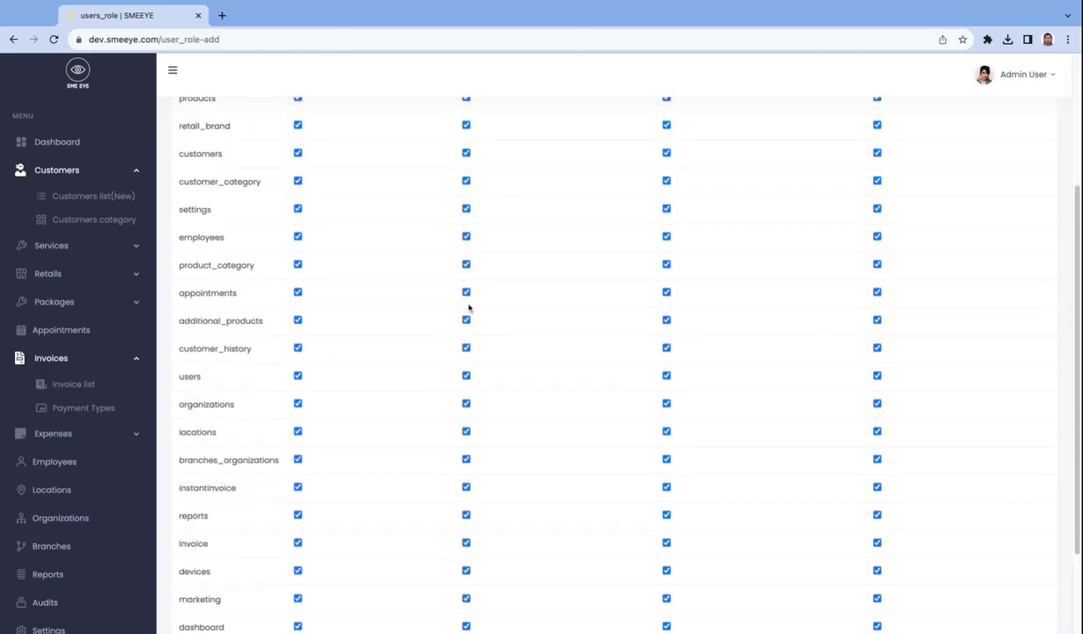
scroll(1004, 533, down, 3)
scroll(960, 498, up, 6)
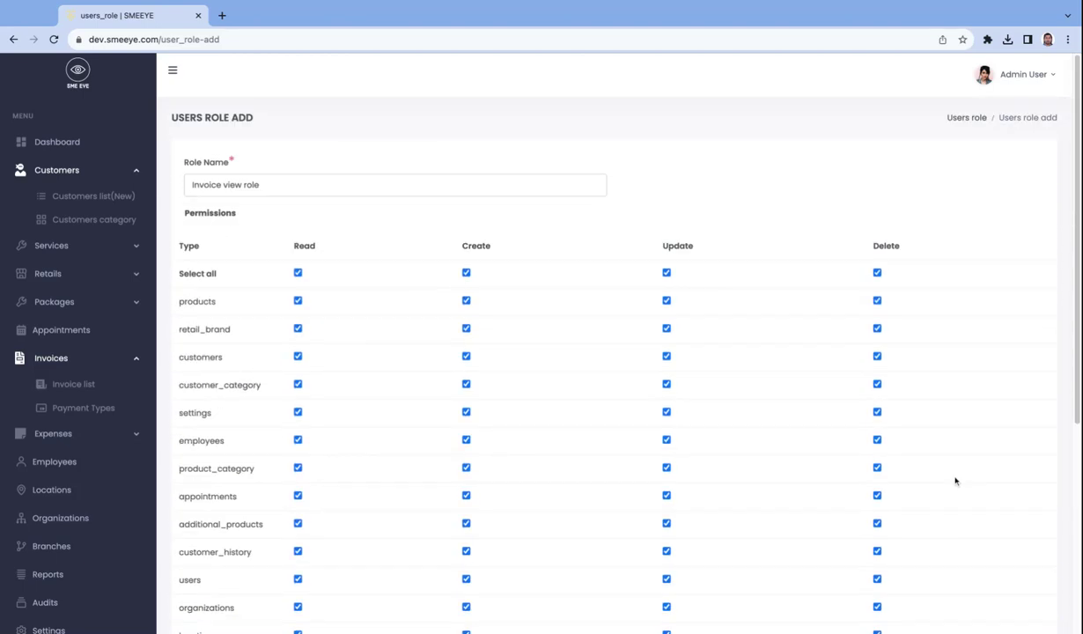
click(877, 273)
click(667, 273)
click(466, 273)
click(195, 185)
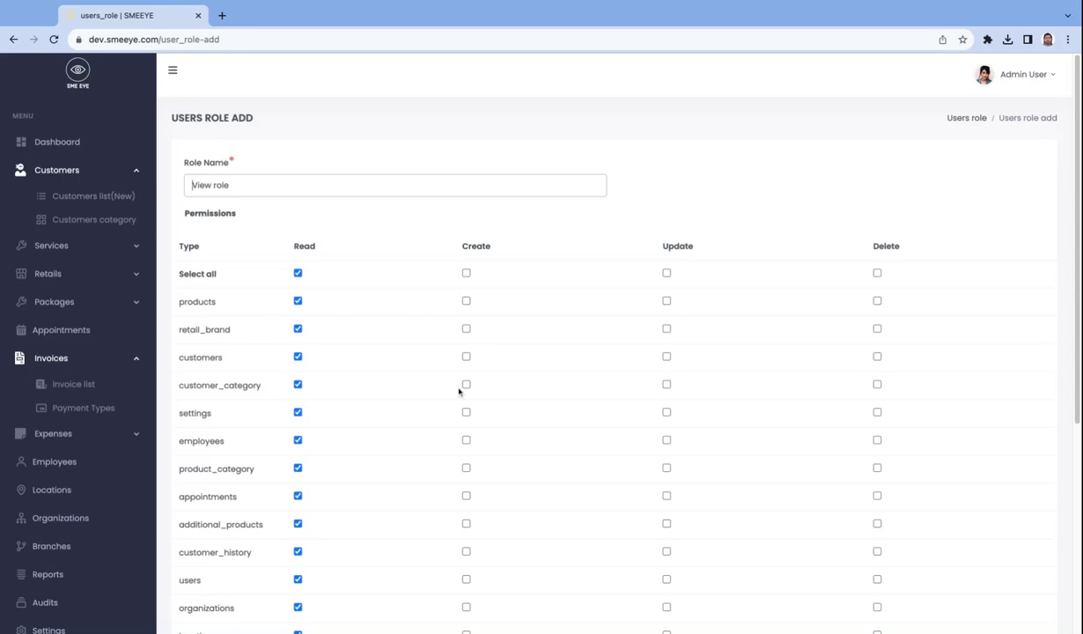
Create the read-only View role, returning to the Users list of seven accounts
scroll(284, 273, down, 3)
scroll(284, 284, up, 3)
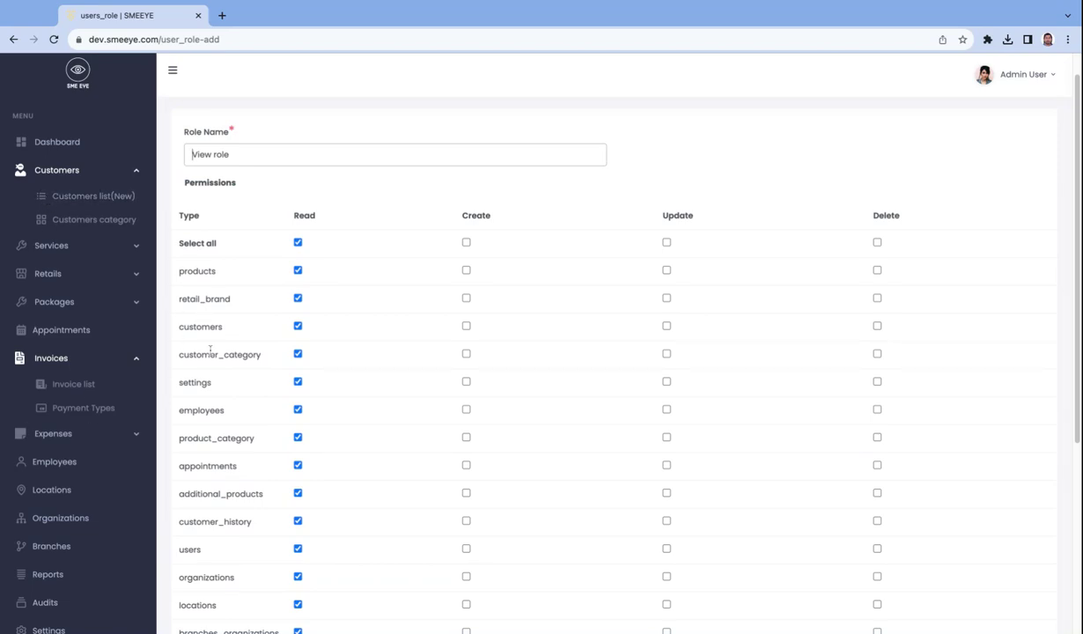
scroll(299, 411, down, 3)
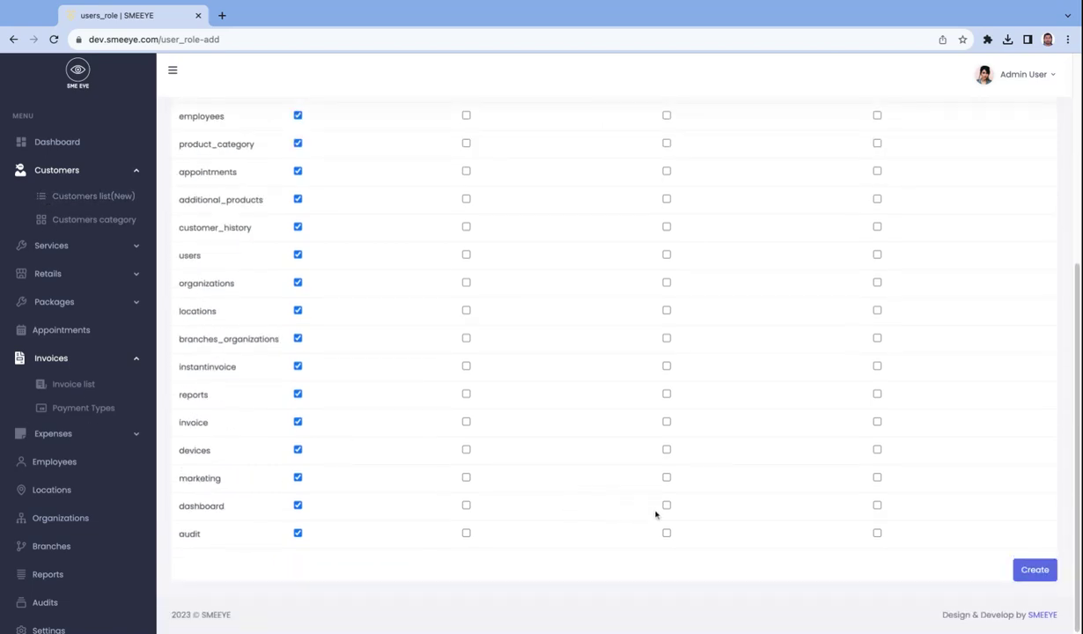
click(1035, 572)
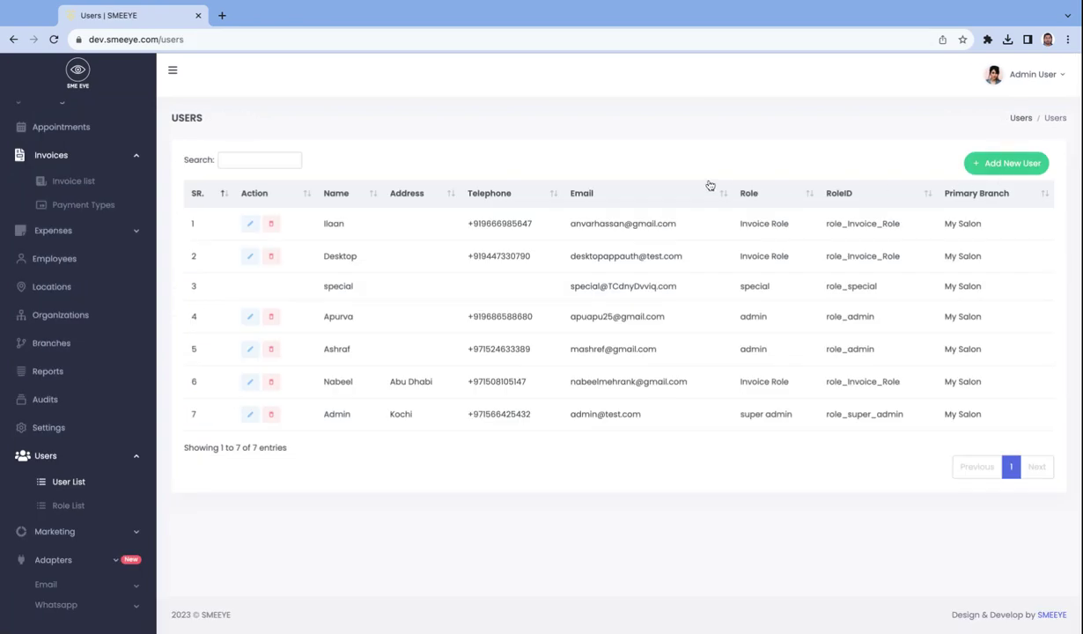
Remove View role's read access to retail_brand, update it, and return to the user pages
click(88, 507)
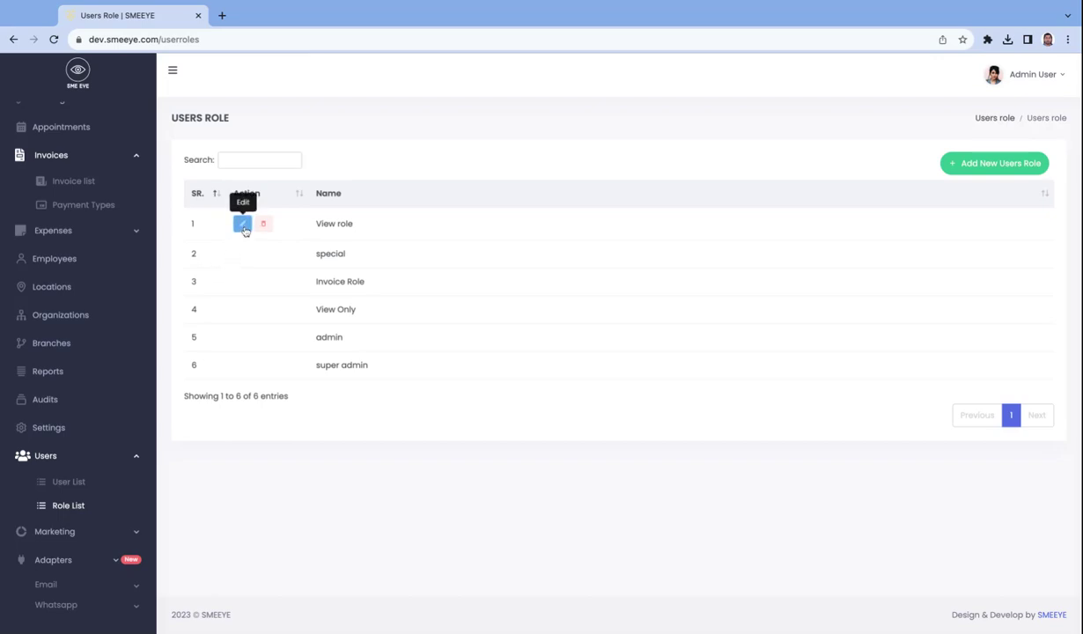
click(243, 228)
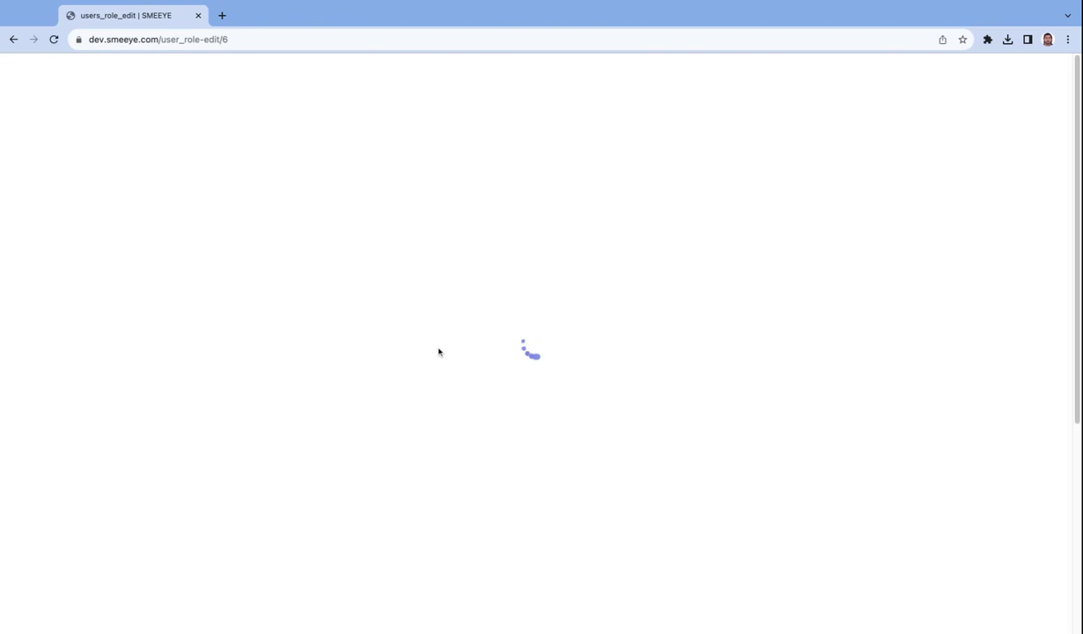
scroll(438, 352, down, 2)
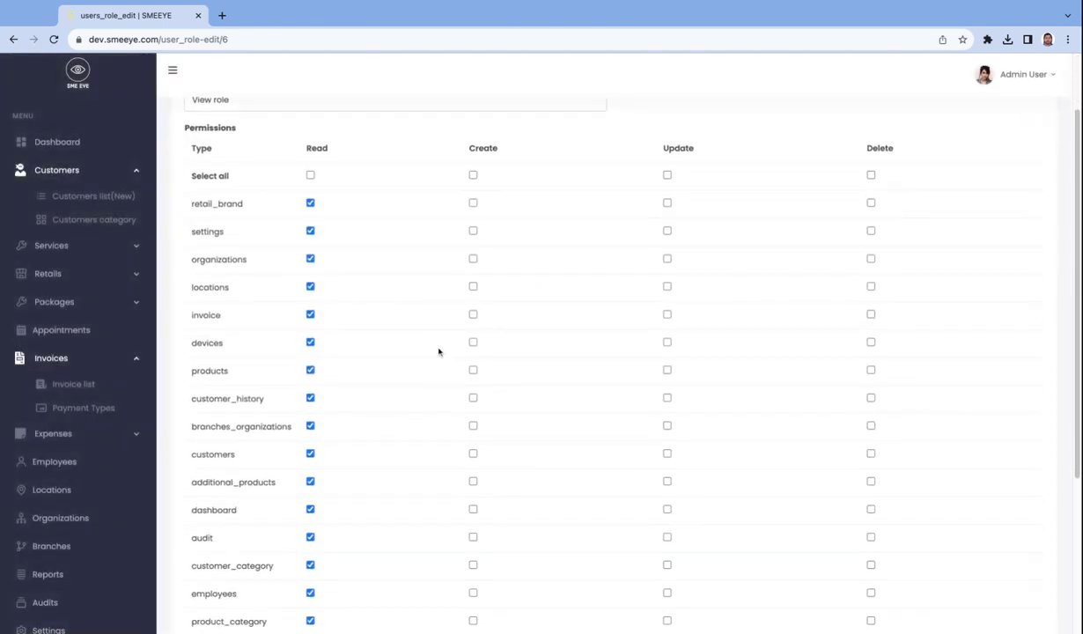
scroll(405, 337, up, 2)
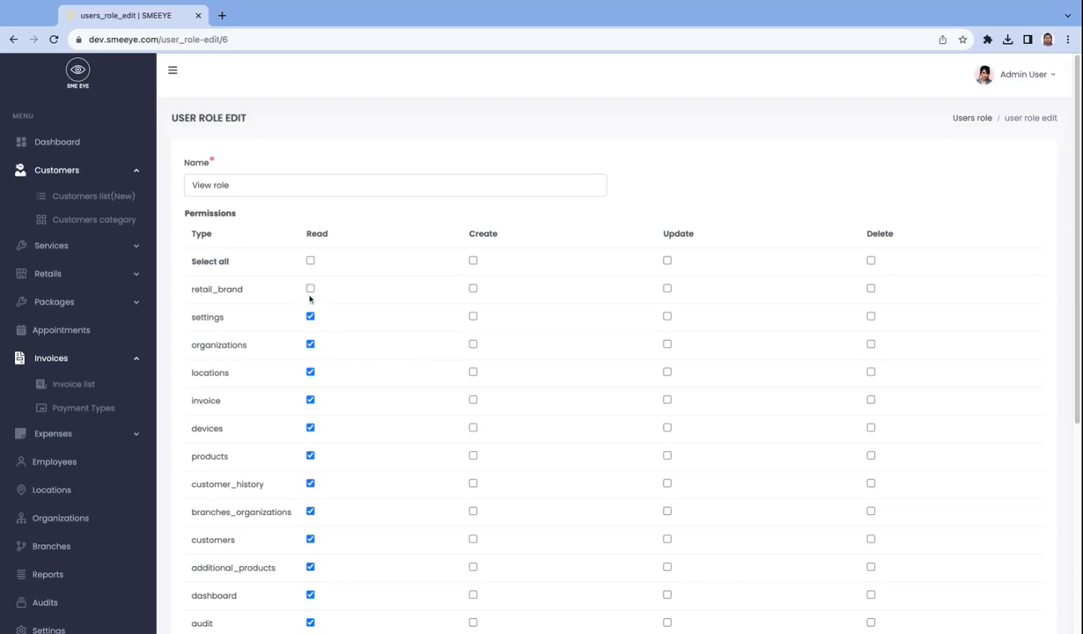
scroll(982, 422, down, 5)
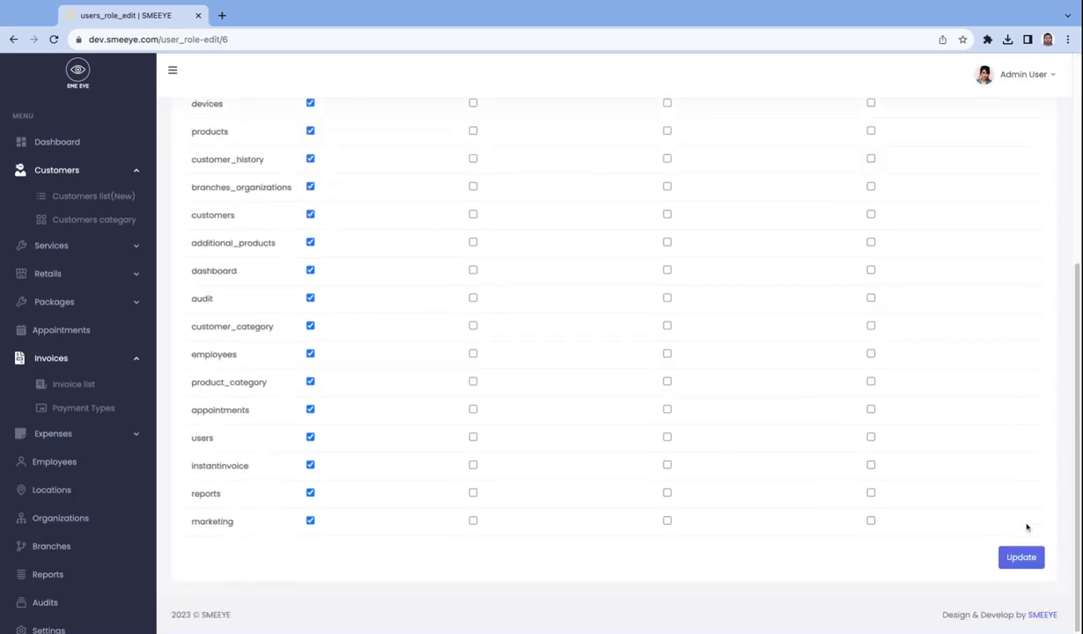
click(1022, 562)
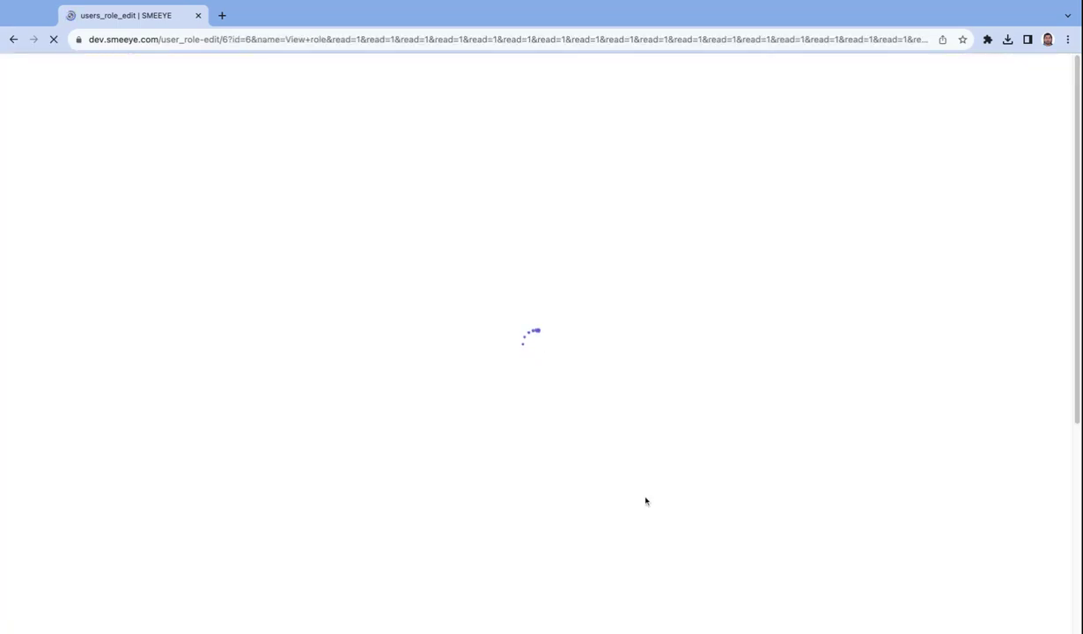
scroll(110, 528, down, 4)
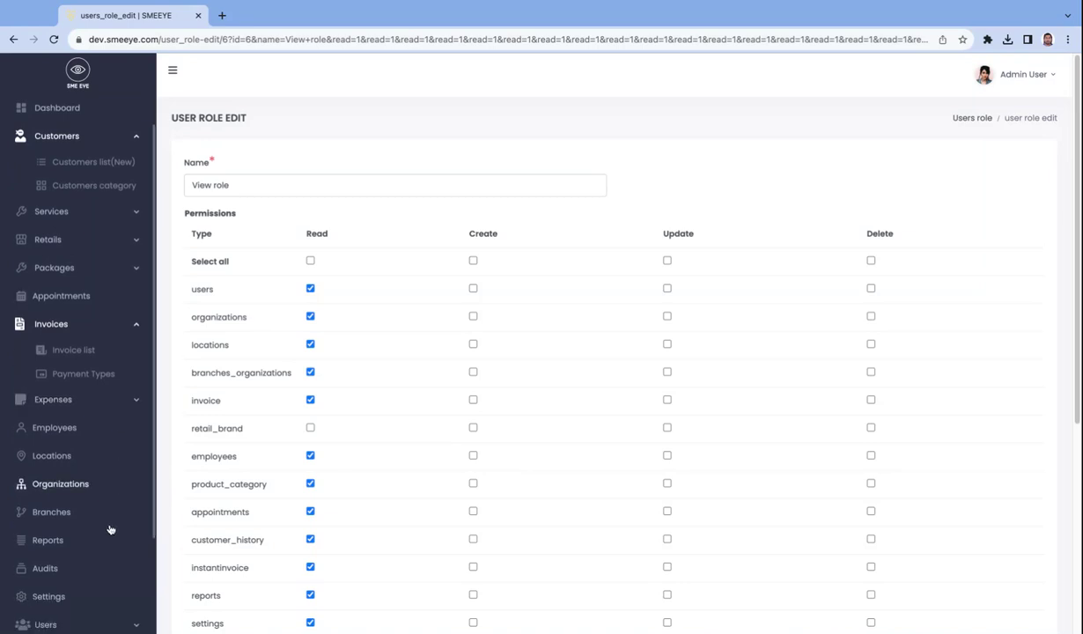
click(39, 503)
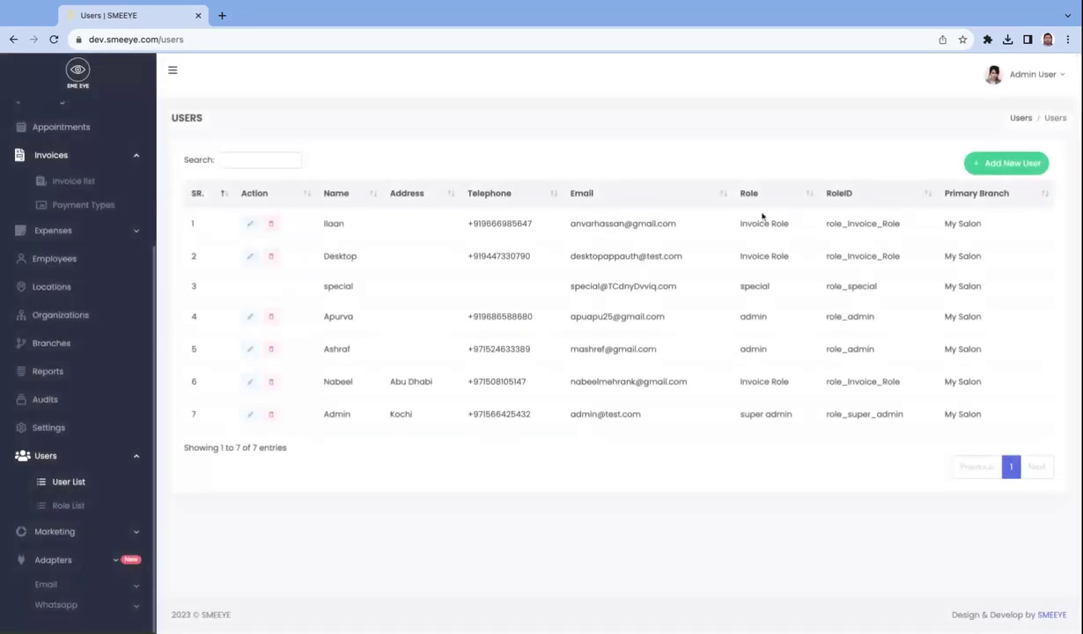
Open the Users-Add form and choose 'View role' in the Select Role dropdown
click(1009, 167)
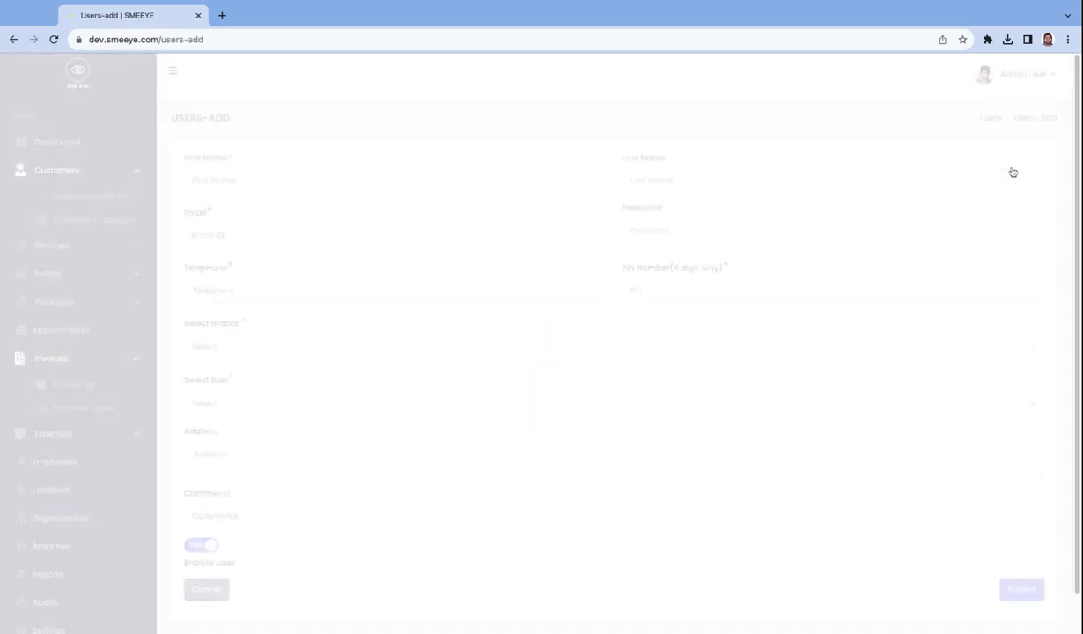
click(258, 177)
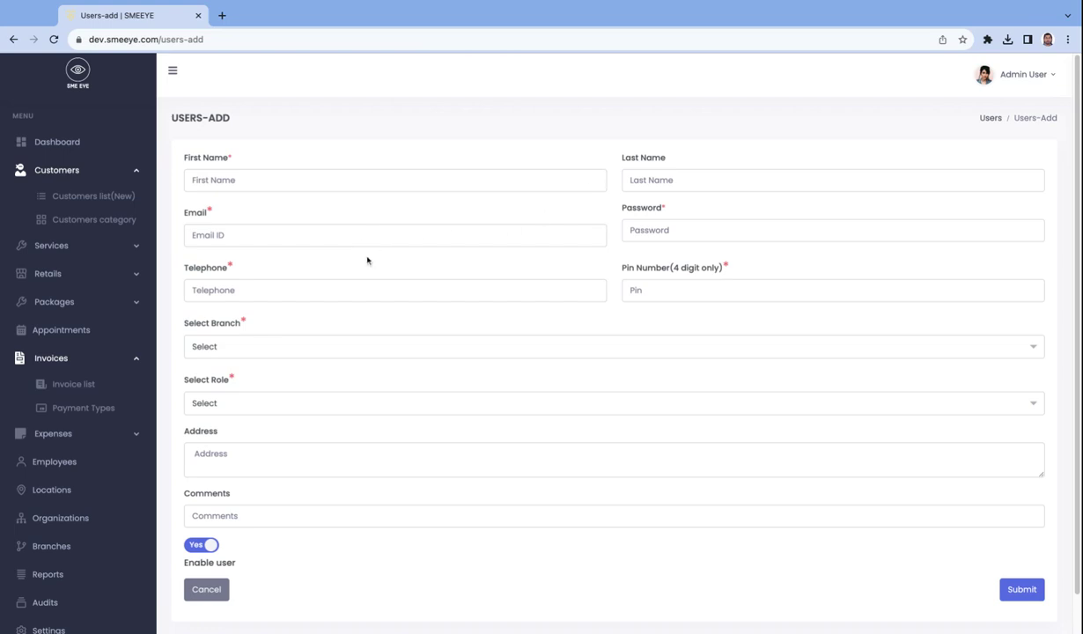
click(255, 409)
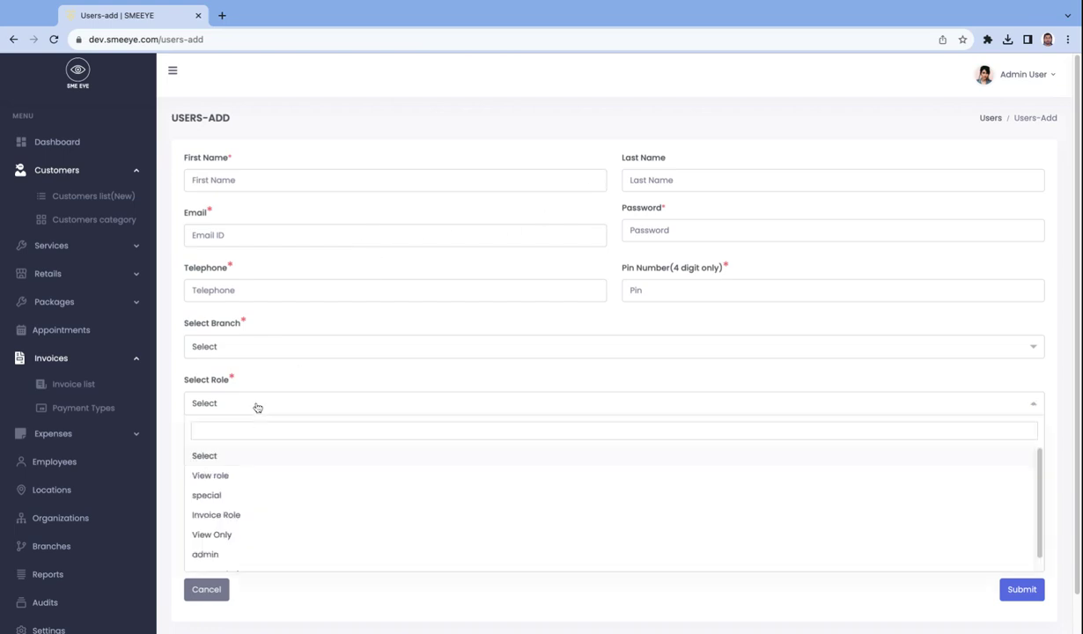
click(246, 481)
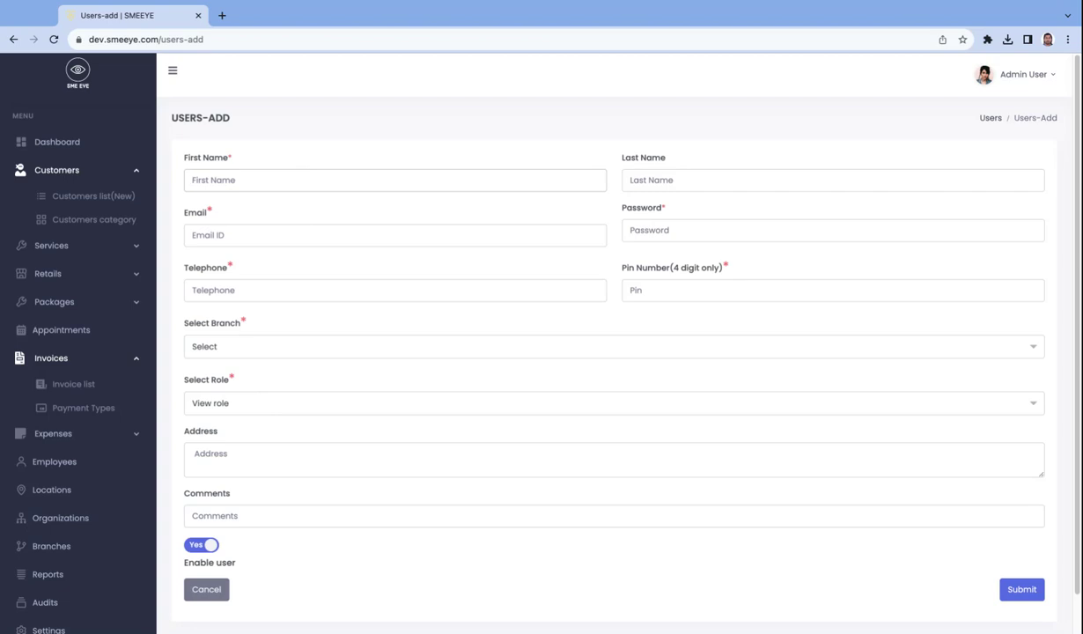
Enter the new user's first name, e-mail address, password, telephone number and PIN
click(264, 180)
text(Wahid)
text(admin@tes)
text(t.com)
click(279, 273)
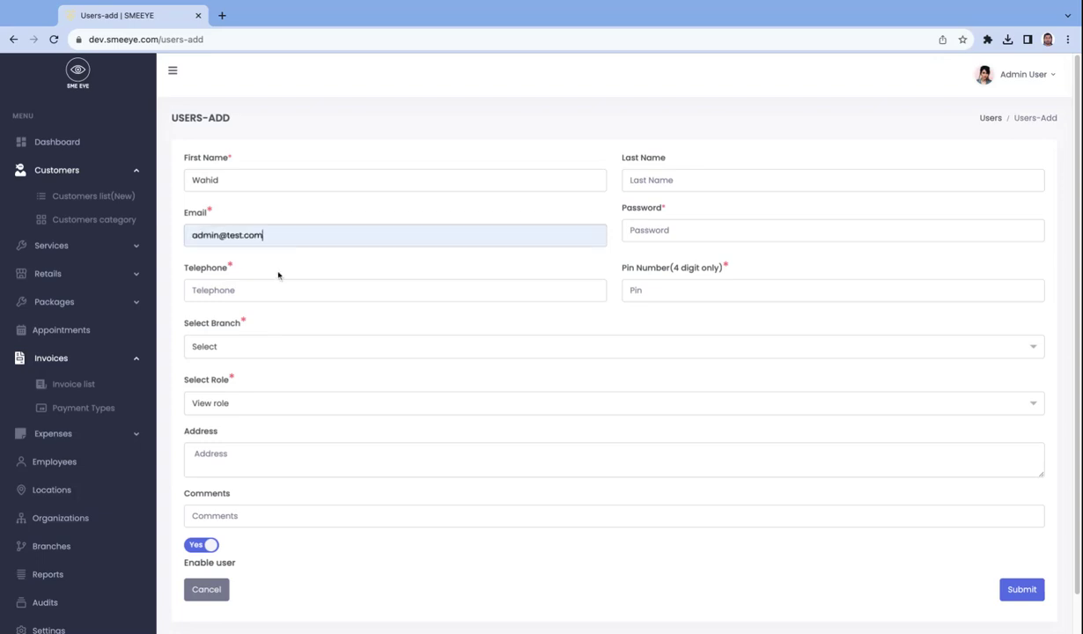
click(690, 232)
text(12345)
text(8901234)
text(+91111)
text(1111111)
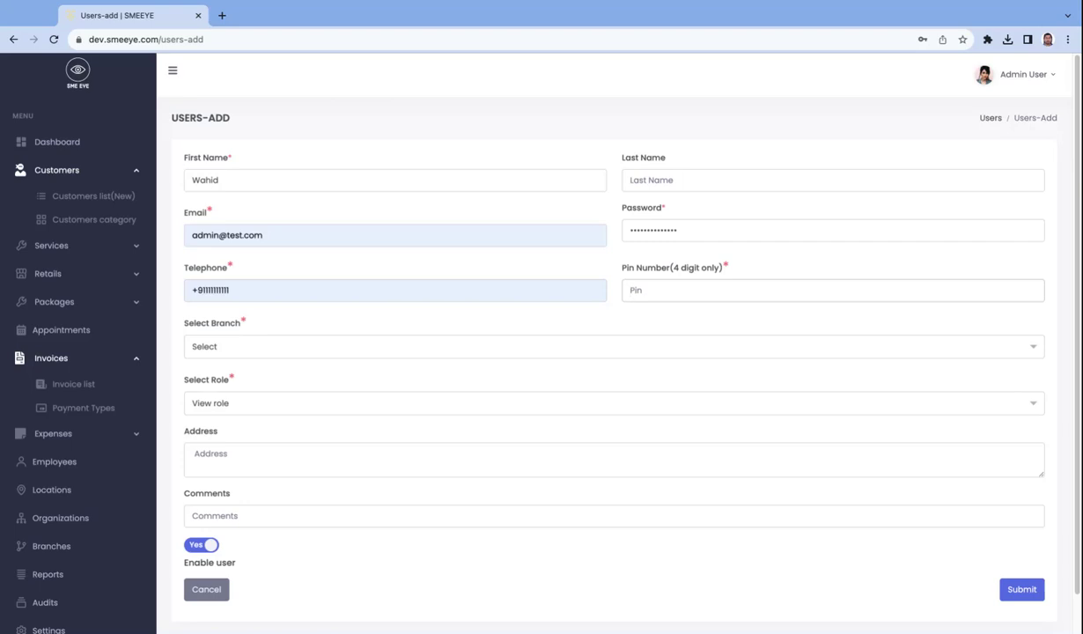
text(2)
Choose My Salon in the Select Branch dropdown
click(564, 347)
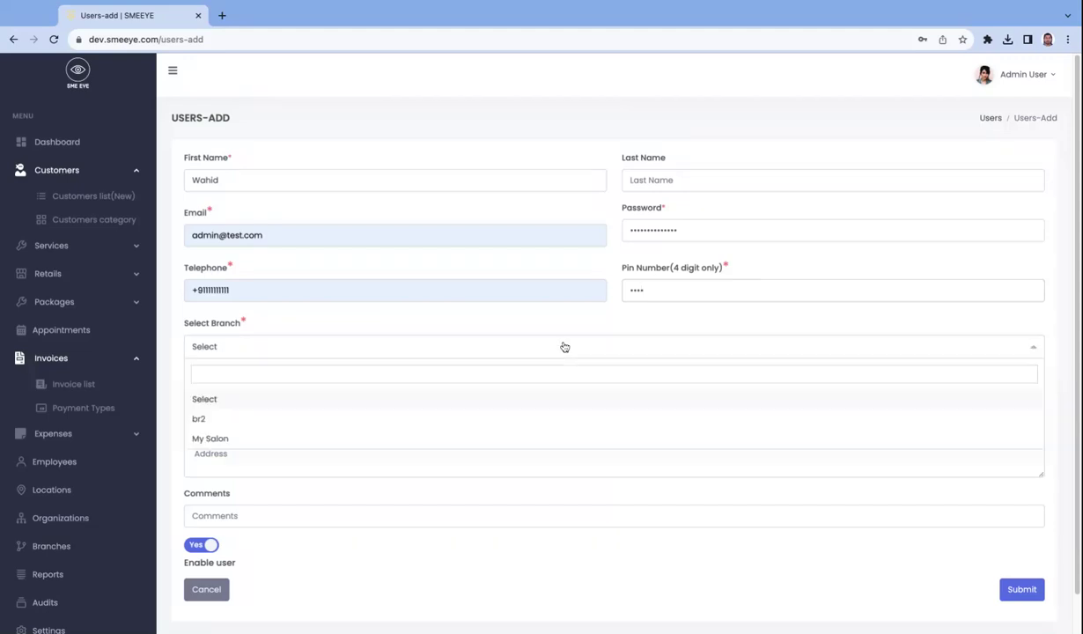
click(377, 442)
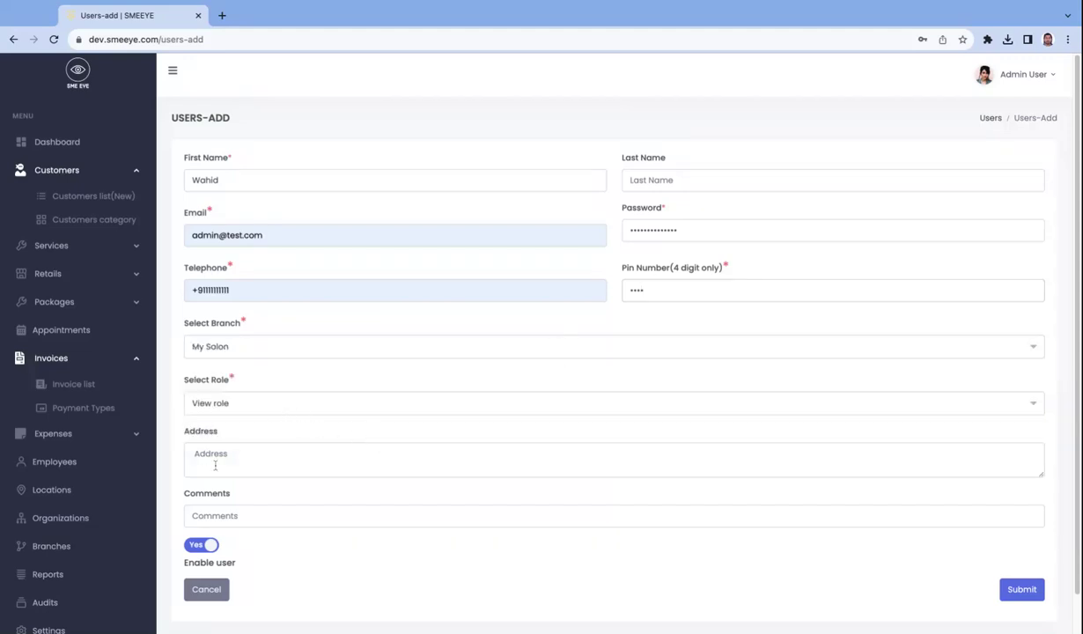